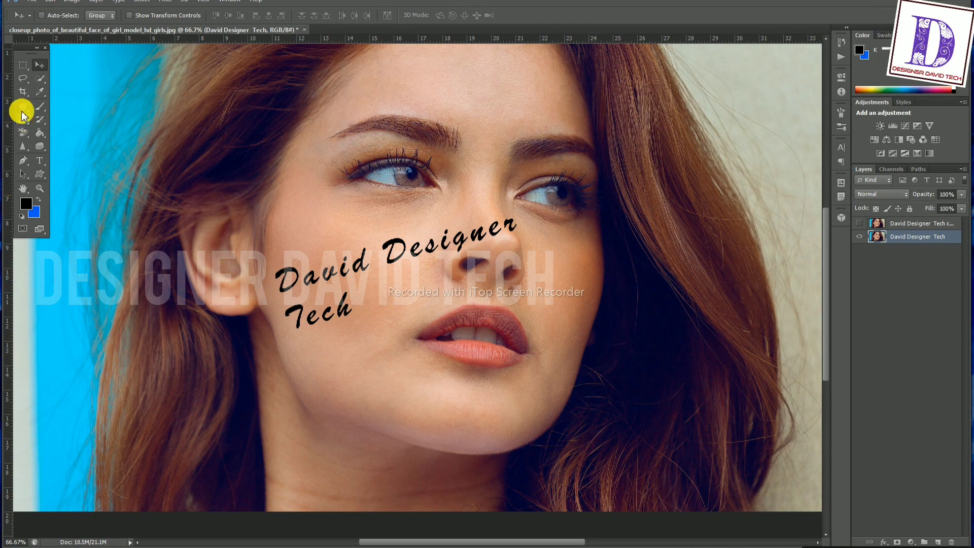
# Step: Remove the word "Tech" from the cheek, starting with the Spot Healing Brush on its last letter and finishing with the Patch Tool
pyautogui.moveTo(22, 107); pyautogui.dragTo(70, 105)
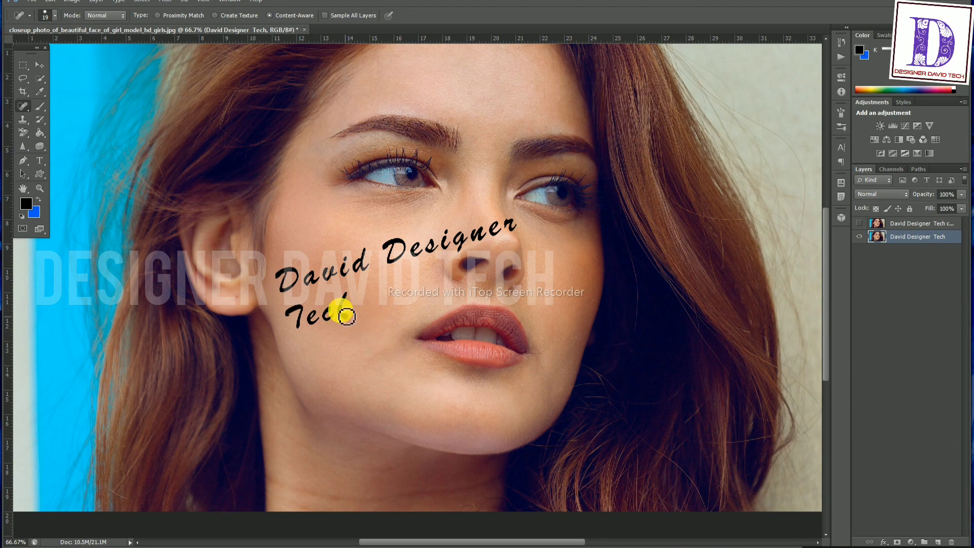
pyautogui.moveTo(344, 311)
pyautogui.mouseDown()
pyautogui.moveTo(347, 287)
pyautogui.moveTo(358, 315)
pyautogui.mouseUp()
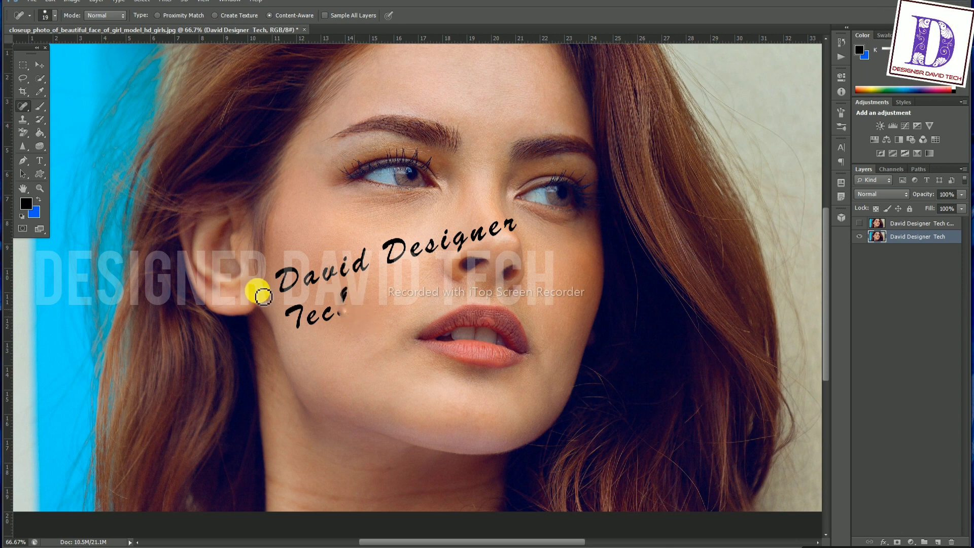
pyautogui.rightClick(25, 114)
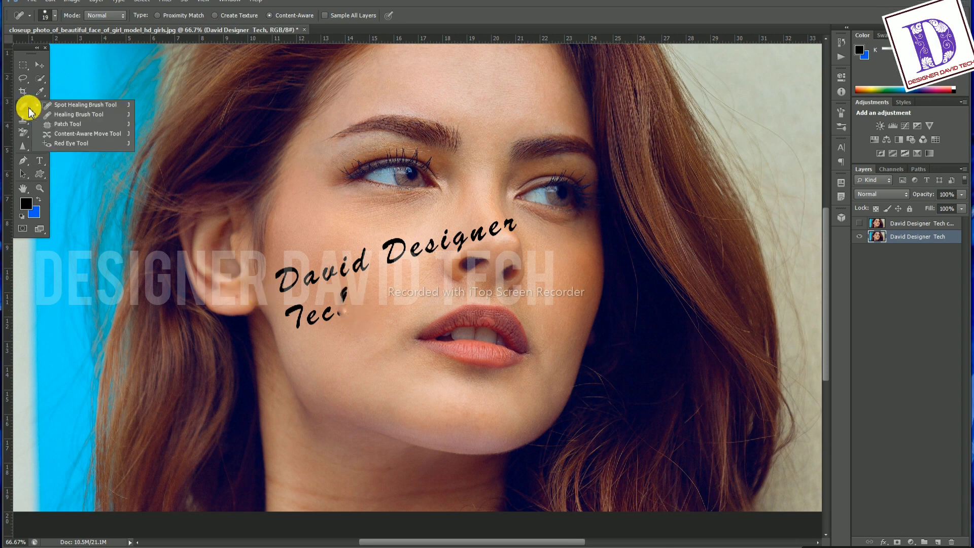
pyautogui.click(60, 124)
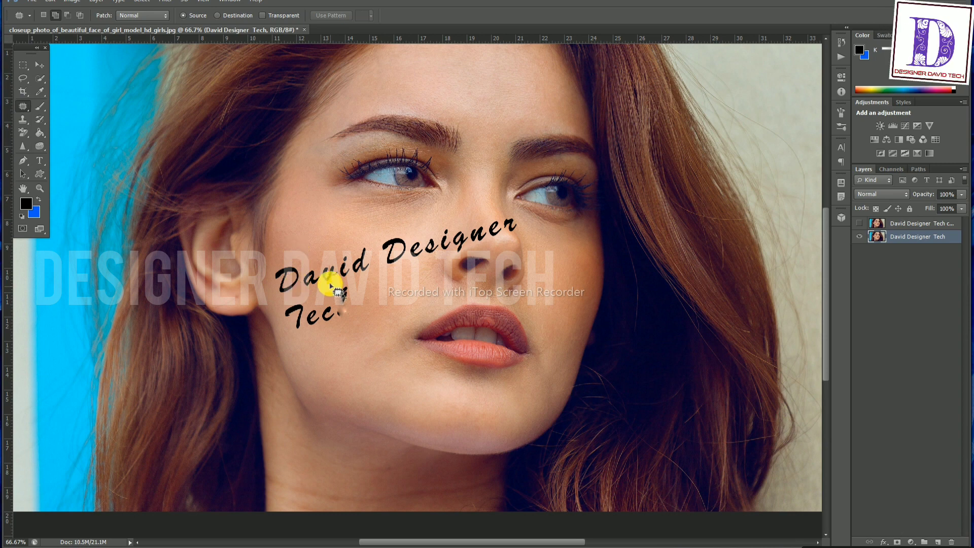
pyautogui.moveTo(353, 286)
pyautogui.mouseDown()
pyautogui.moveTo(321, 285)
pyautogui.moveTo(287, 324)
pyautogui.moveTo(315, 337)
pyautogui.moveTo(358, 305)
pyautogui.moveTo(349, 284)
pyautogui.moveTo(365, 358)
pyautogui.moveTo(394, 403)
pyautogui.mouseUp()
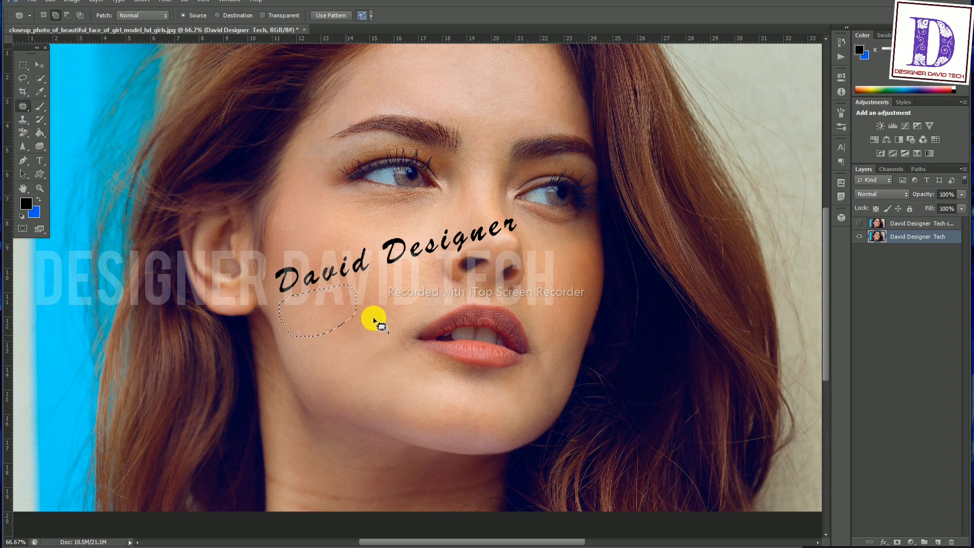
pyautogui.rightClick(379, 311)
pyautogui.click(384, 317)
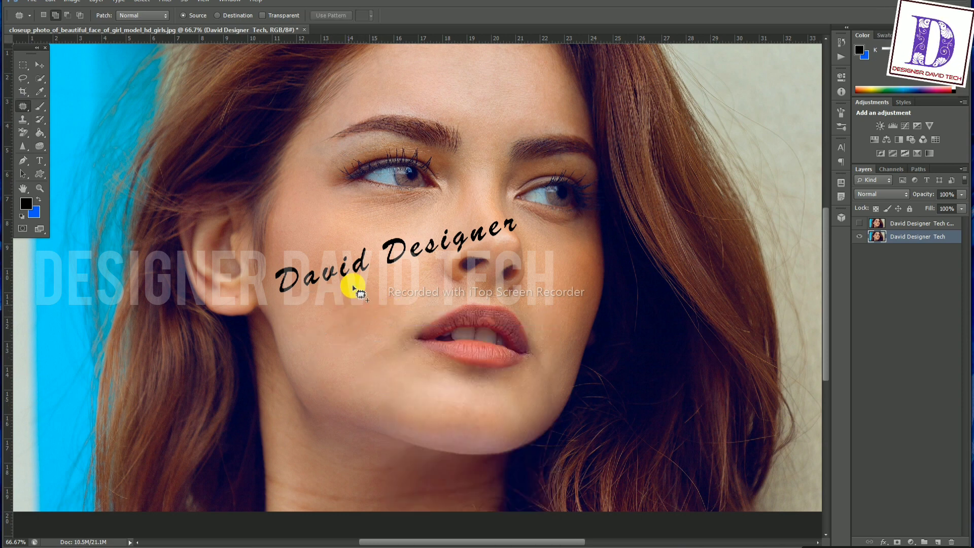
# Step: Patch away the first word of the black lettering using clean cheek skin below it, and deselect
pyautogui.moveTo(369, 241)
pyautogui.mouseDown()
pyautogui.moveTo(321, 244)
pyautogui.moveTo(274, 282)
pyautogui.moveTo(322, 309)
pyautogui.moveTo(361, 281)
pyautogui.moveTo(370, 230)
pyautogui.moveTo(350, 255)
pyautogui.moveTo(363, 291)
pyautogui.moveTo(398, 306)
pyautogui.moveTo(398, 353)
pyautogui.mouseUp()
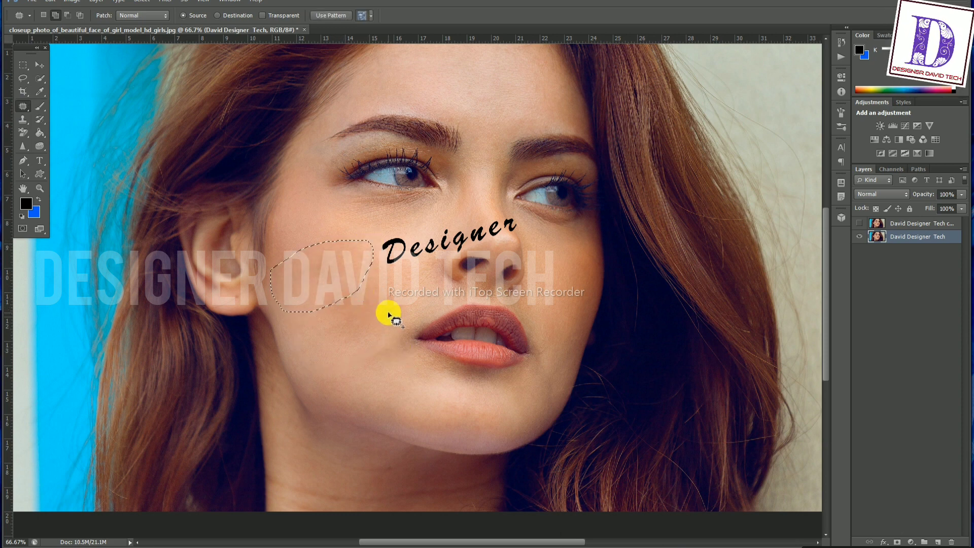
pyautogui.rightClick(387, 307)
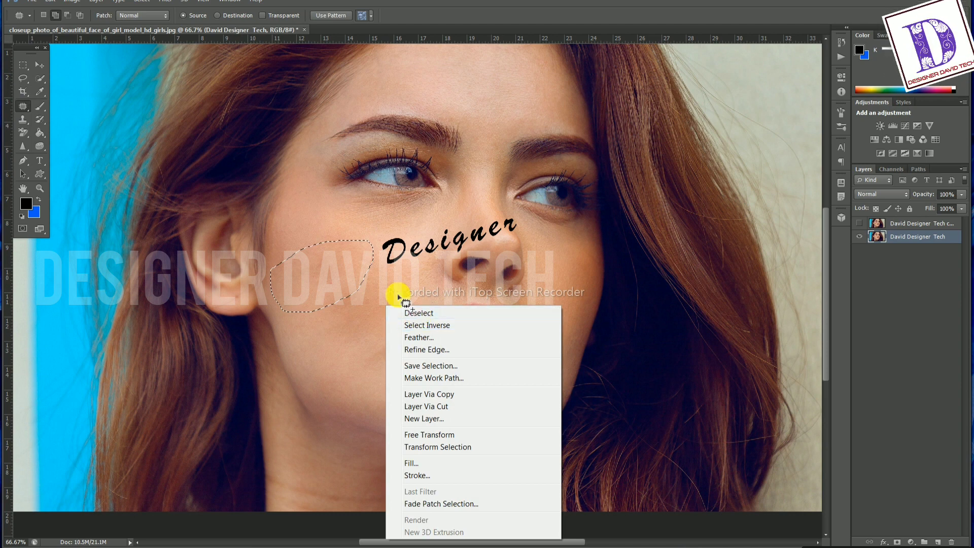
pyautogui.click(412, 313)
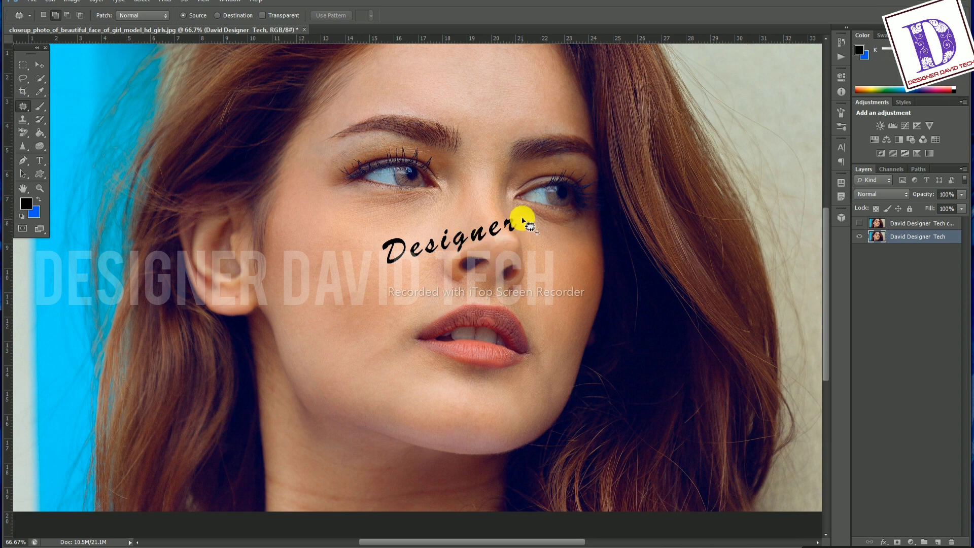
# Step: Patch away the word "Designer" across the cheek and nose in two sections with clean skin, and clear the selection
pyautogui.moveTo(426, 223)
pyautogui.mouseDown()
pyautogui.moveTo(394, 232)
pyautogui.moveTo(374, 255)
pyautogui.moveTo(380, 266)
pyautogui.moveTo(406, 269)
pyautogui.moveTo(466, 250)
pyautogui.moveTo(454, 222)
pyautogui.moveTo(423, 221)
pyautogui.moveTo(347, 276)
pyautogui.mouseUp()
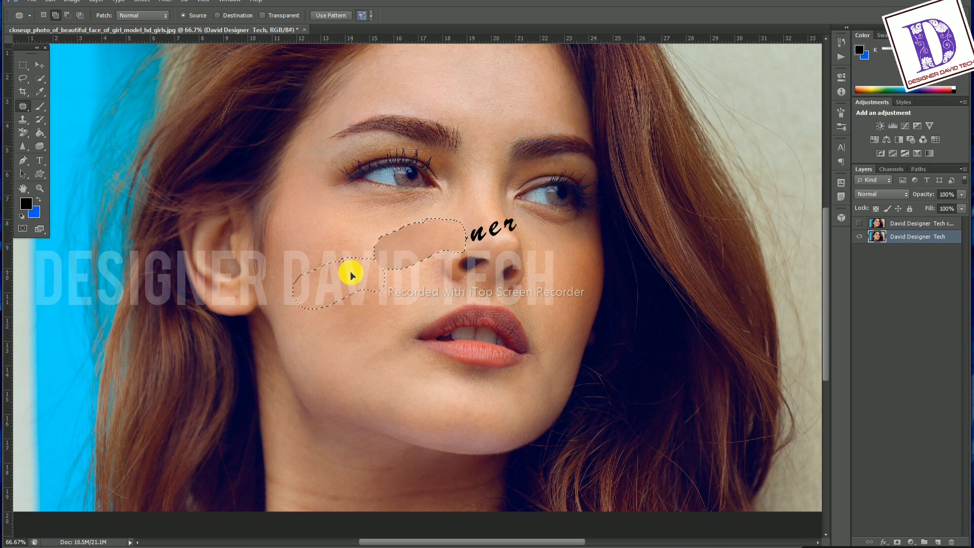
pyautogui.moveTo(388, 323); pyautogui.dragTo(391, 326)
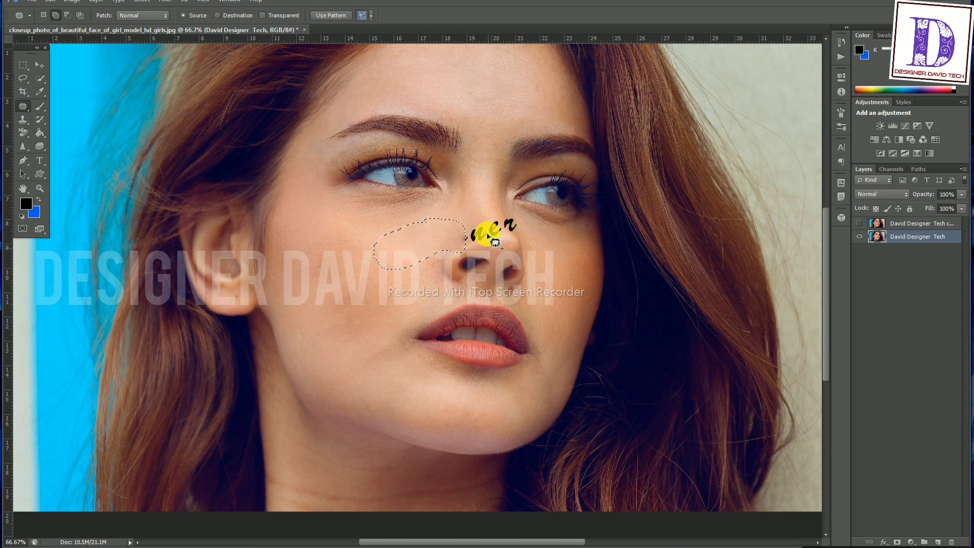
pyautogui.moveTo(488, 214)
pyautogui.mouseDown()
pyautogui.moveTo(467, 220)
pyautogui.moveTo(468, 242)
pyautogui.moveTo(521, 234)
pyautogui.moveTo(518, 221)
pyautogui.moveTo(499, 218)
pyautogui.moveTo(480, 220)
pyautogui.moveTo(500, 234)
pyautogui.moveTo(387, 248)
pyautogui.mouseUp()
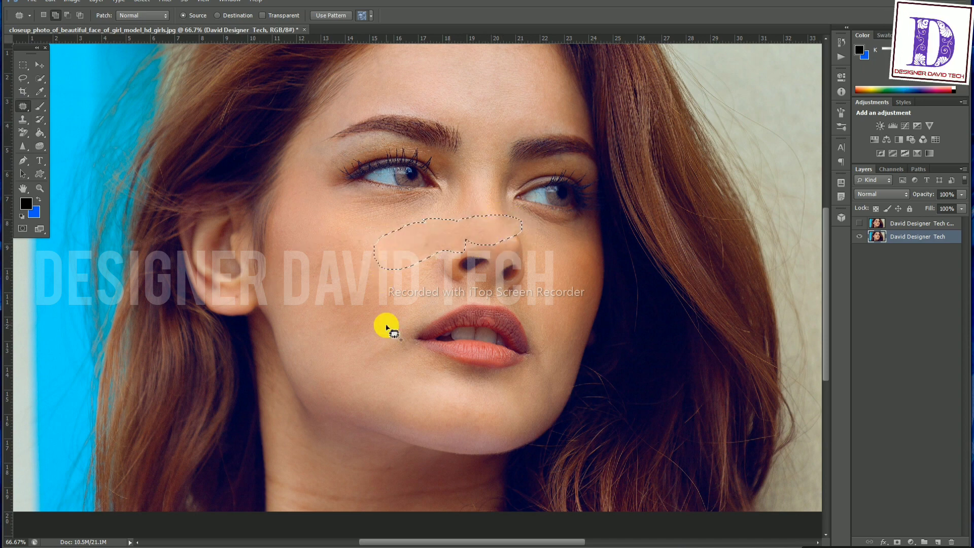
pyautogui.rightClick(387, 319)
pyautogui.click(428, 325)
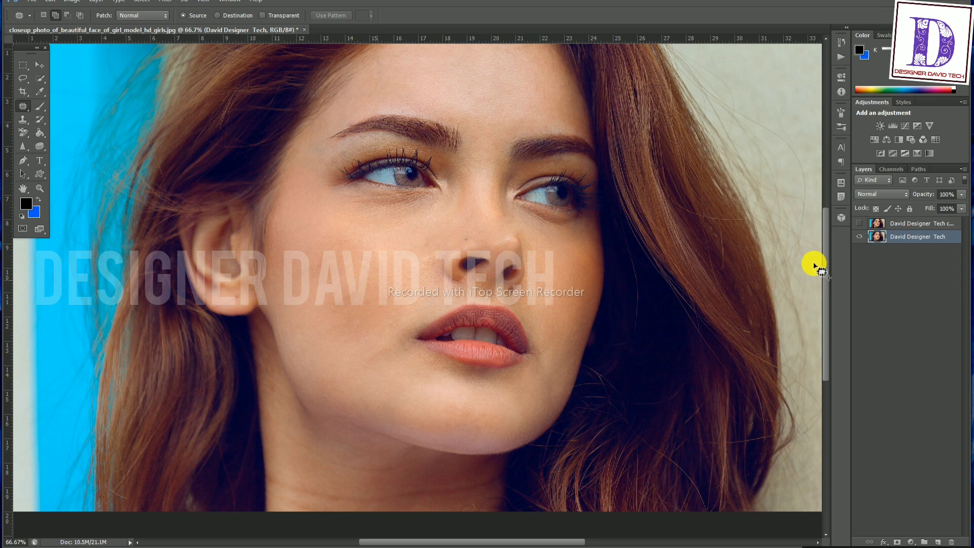
# Step: Delete the patched layer and make the remaining copy layer with the lettering visible
pyautogui.moveTo(915, 242); pyautogui.dragTo(954, 541)
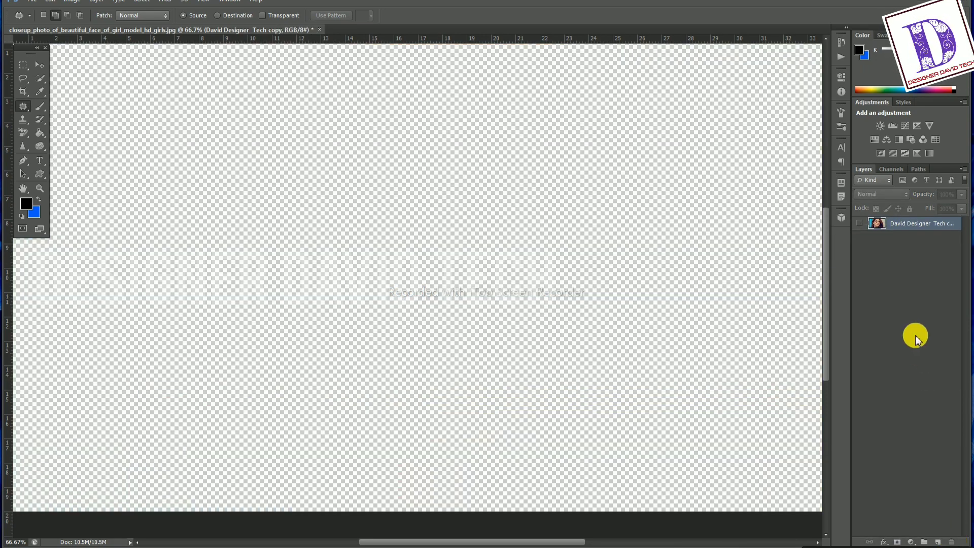
pyautogui.click(859, 223)
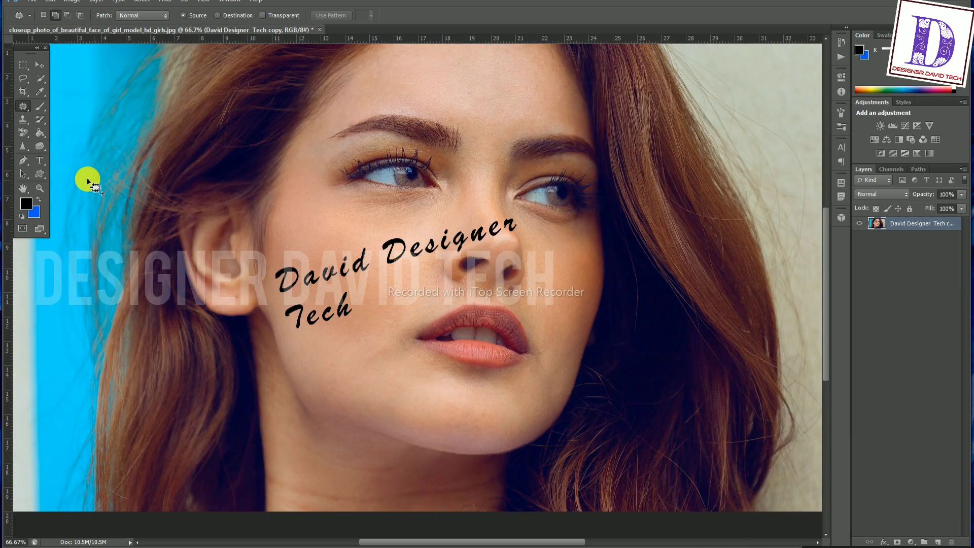
# Step: Draw a loose freehand Lasso selection around all of the black lettering on the face
pyautogui.click(21, 78)
pyautogui.moveTo(22, 78); pyautogui.dragTo(76, 83)
pyautogui.moveTo(296, 261)
pyautogui.mouseDown()
pyautogui.moveTo(269, 288)
pyautogui.moveTo(276, 319)
pyautogui.moveTo(290, 337)
pyautogui.moveTo(320, 342)
pyautogui.moveTo(353, 327)
pyautogui.moveTo(355, 285)
pyautogui.moveTo(366, 277)
pyautogui.moveTo(475, 257)
pyautogui.moveTo(526, 225)
pyautogui.moveTo(506, 216)
pyautogui.moveTo(419, 227)
pyautogui.moveTo(270, 269)
pyautogui.mouseUp()
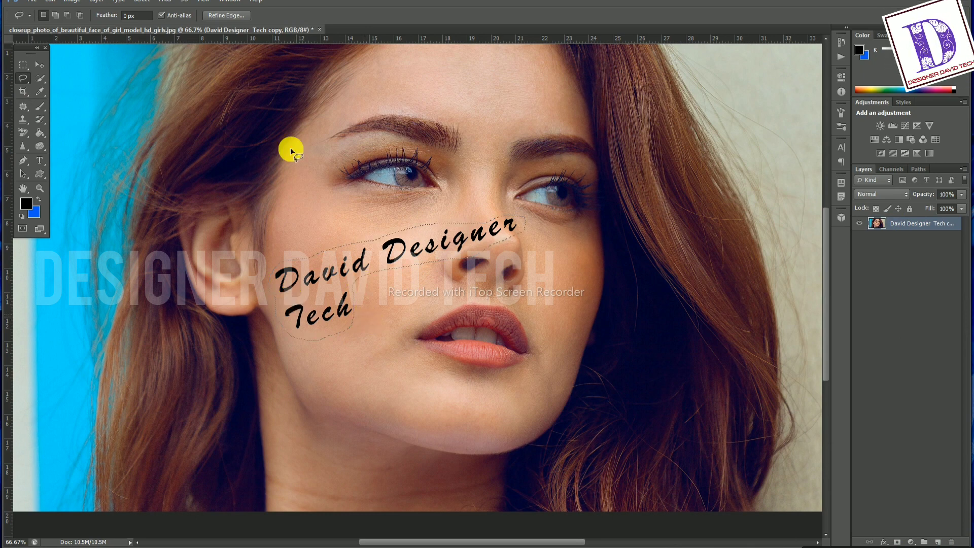
# Step: Narrow the selection to the black letters with Color Range, using Sampled Colors and sampling the lettering
pyautogui.click(138, 2)
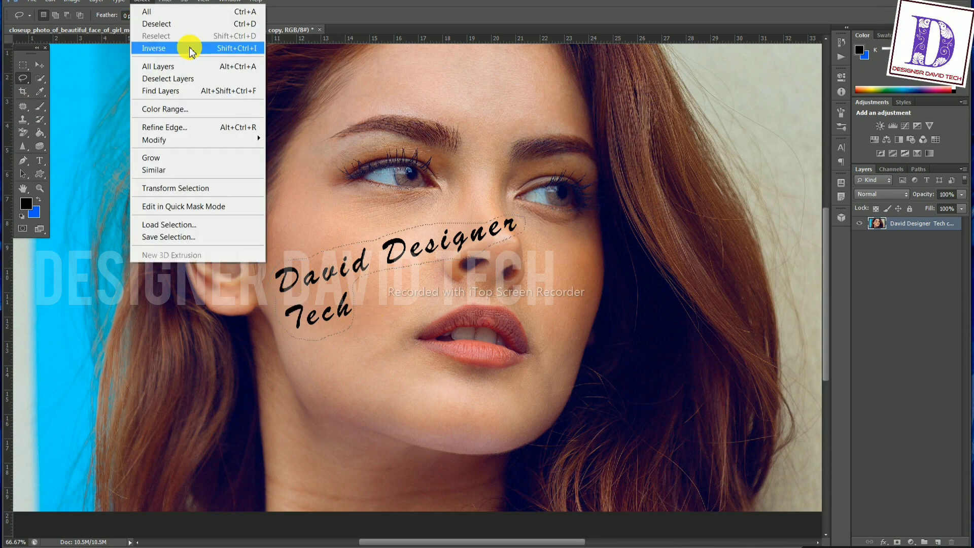
pyautogui.click(184, 110)
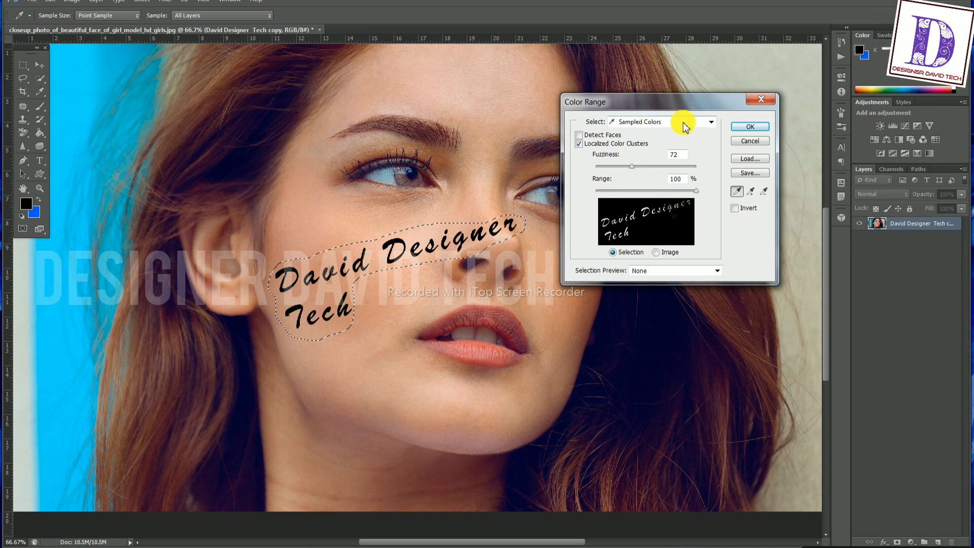
pyautogui.click(713, 122)
pyautogui.click(654, 138)
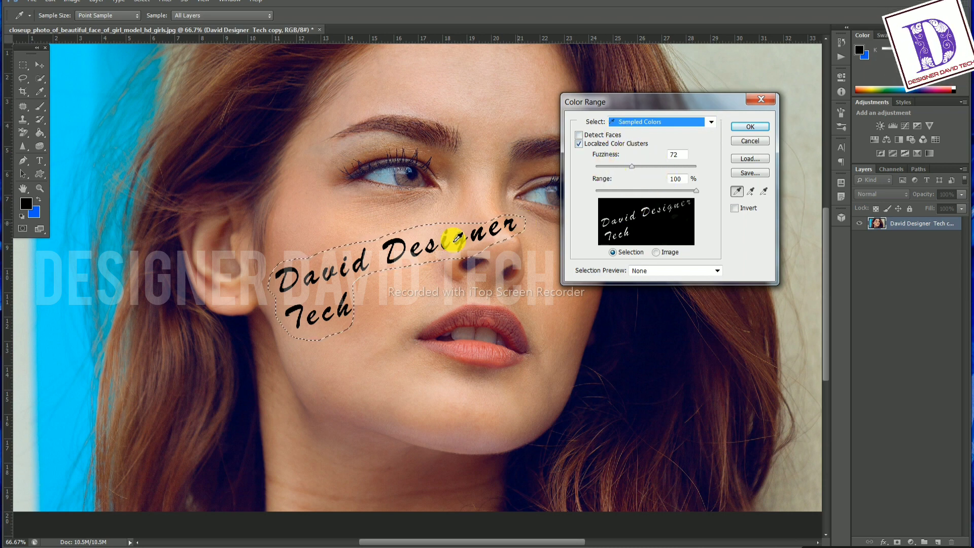
pyautogui.click(399, 238)
pyautogui.click(755, 127)
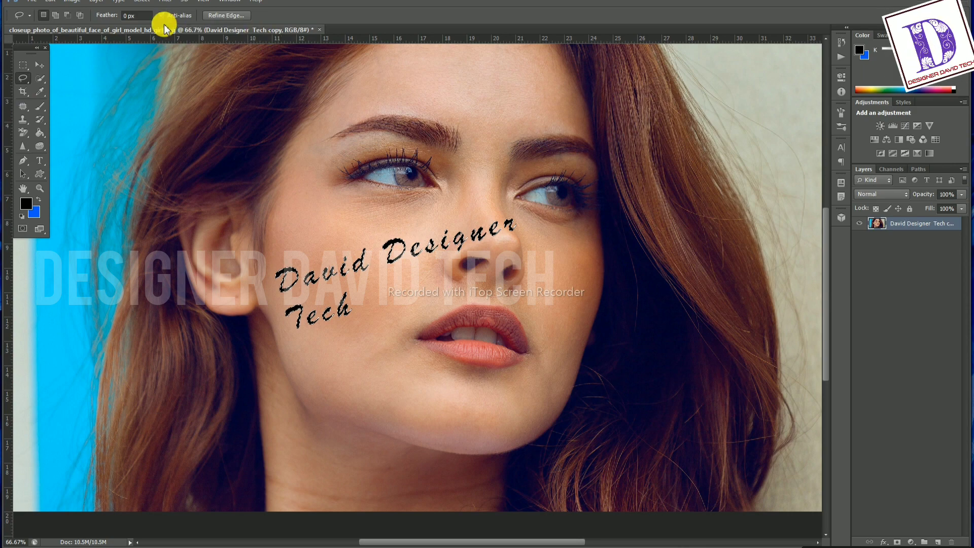
# Step: Expand the letter selection outward so it includes a narrow margin of skin around each letter
pyautogui.click(75, 4)
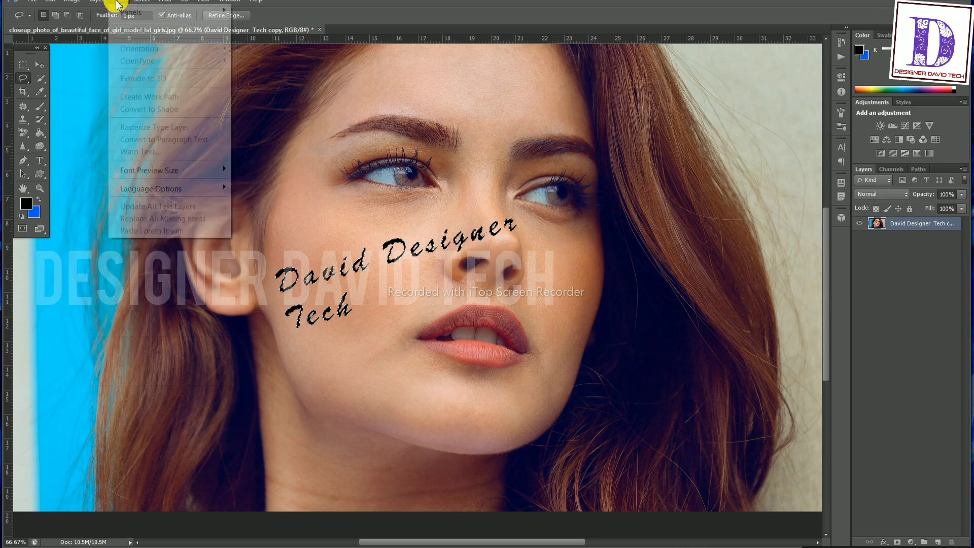
pyautogui.moveTo(120, 5)
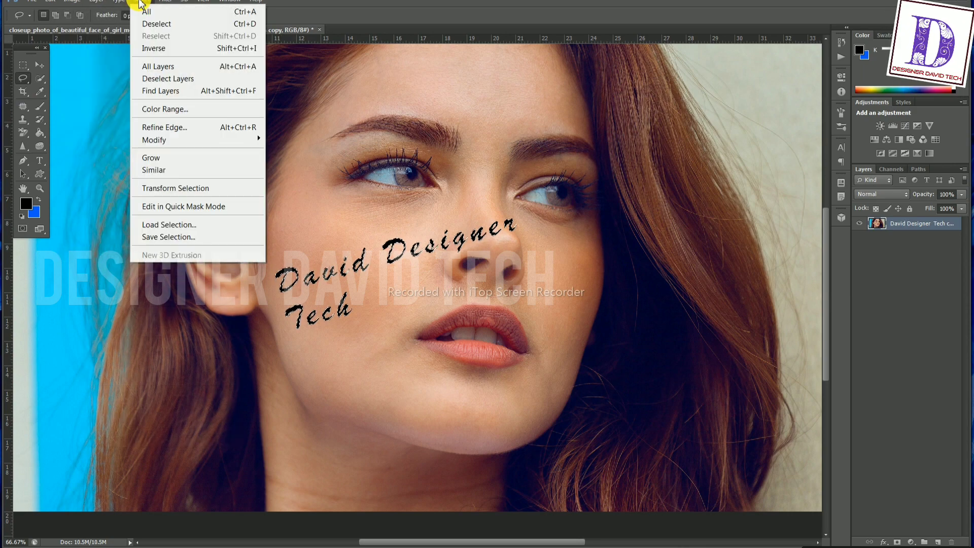
pyautogui.moveTo(172, 141)
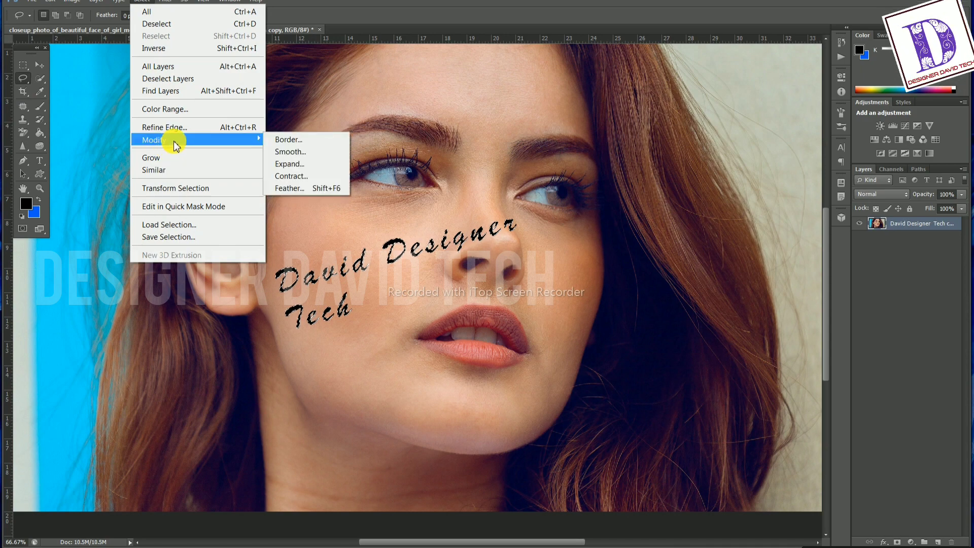
pyautogui.click(297, 167)
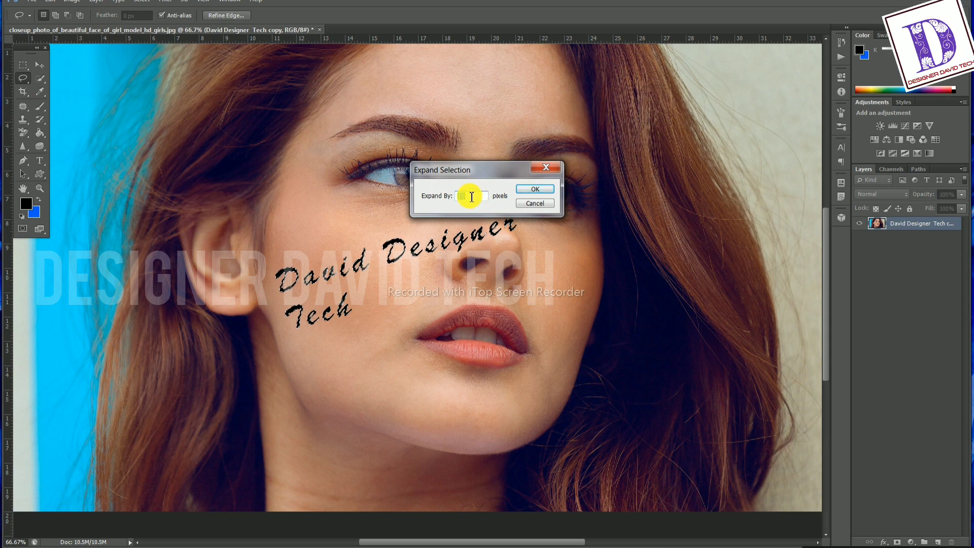
pyautogui.click(461, 196)
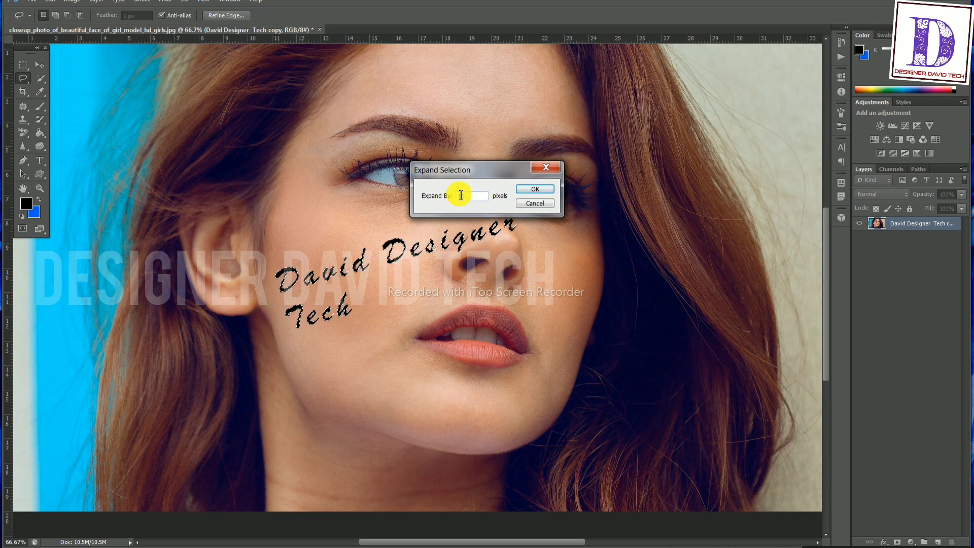
pyautogui.click(530, 192)
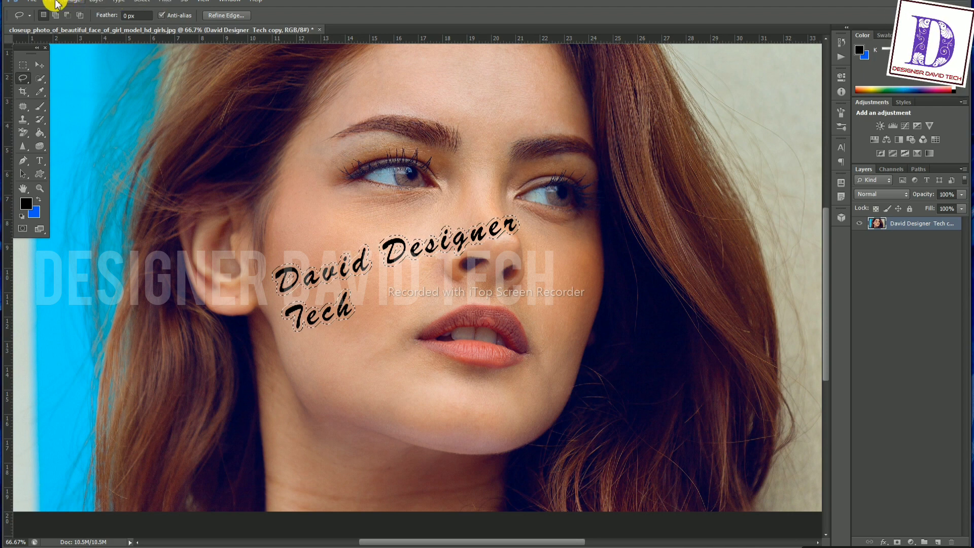
# Step: Fill the expanded selection with Content-Aware in Normal mode at 100% opacity to remove the lettering, and deselect
pyautogui.click(51, 2)
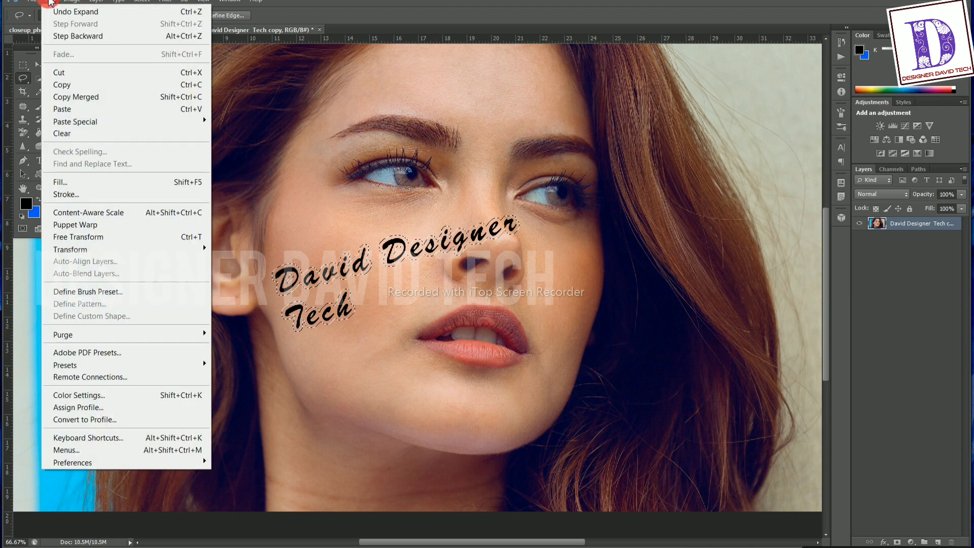
pyautogui.click(82, 187)
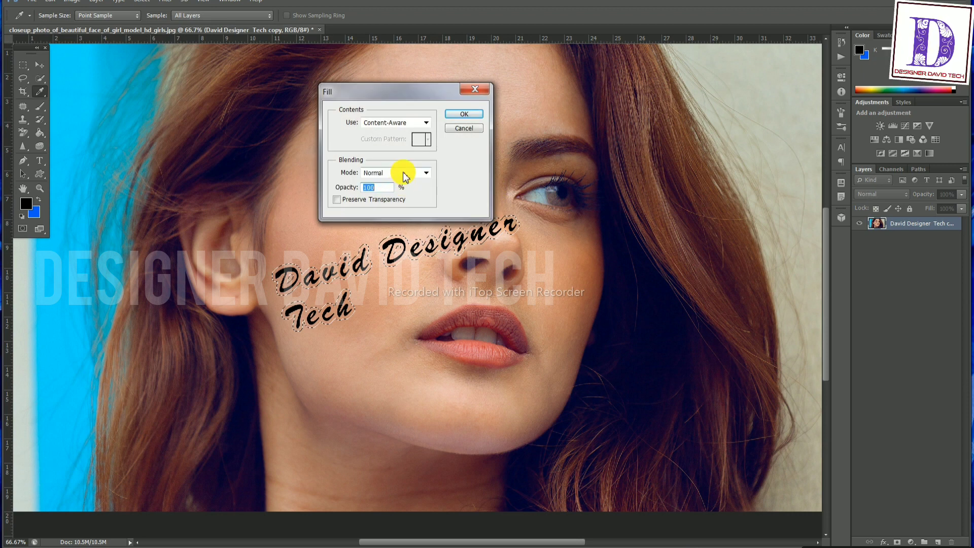
pyautogui.click(426, 122)
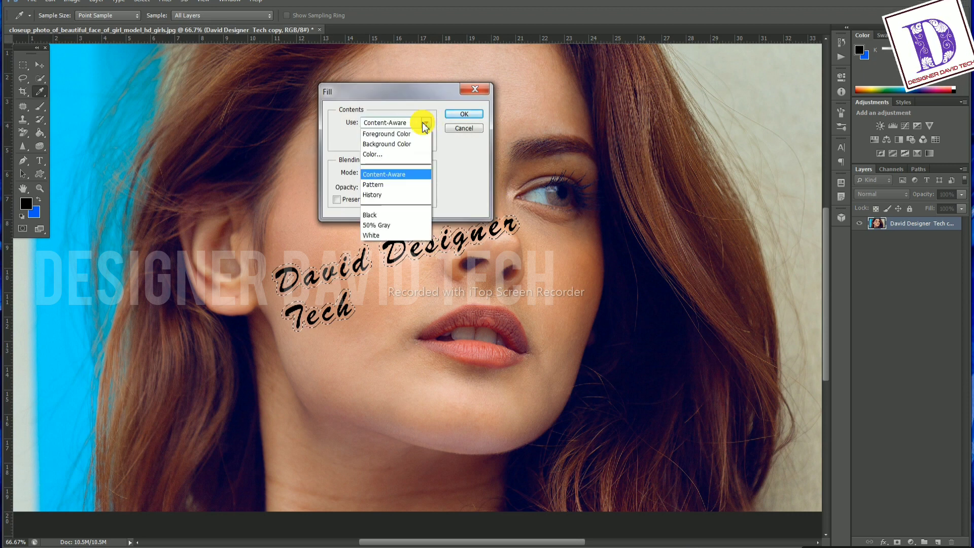
pyautogui.click(391, 175)
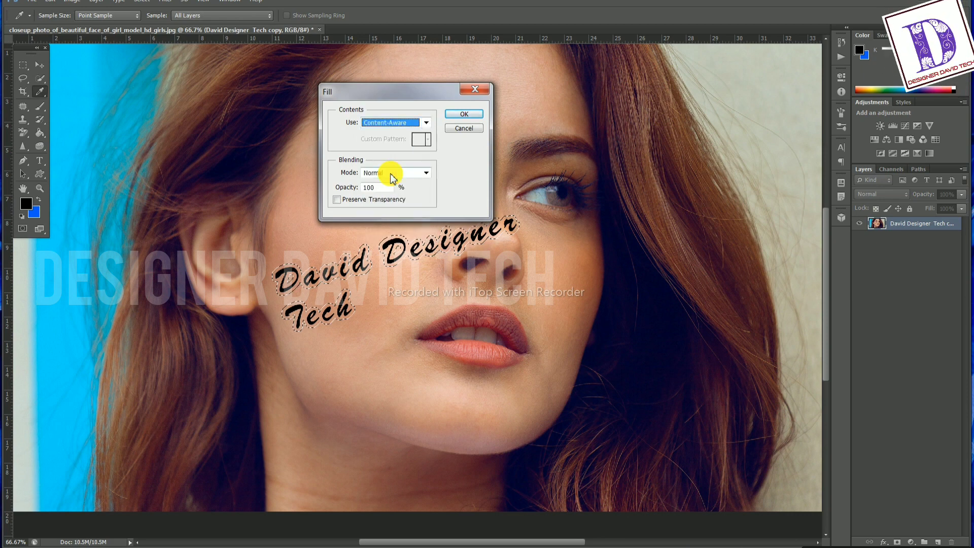
pyautogui.click(468, 115)
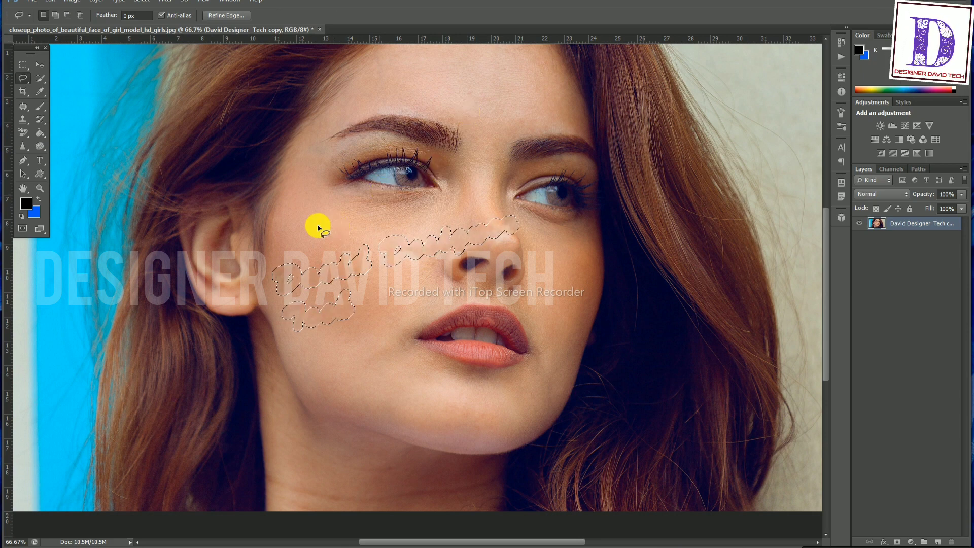
pyautogui.rightClick(321, 200)
pyautogui.click(345, 211)
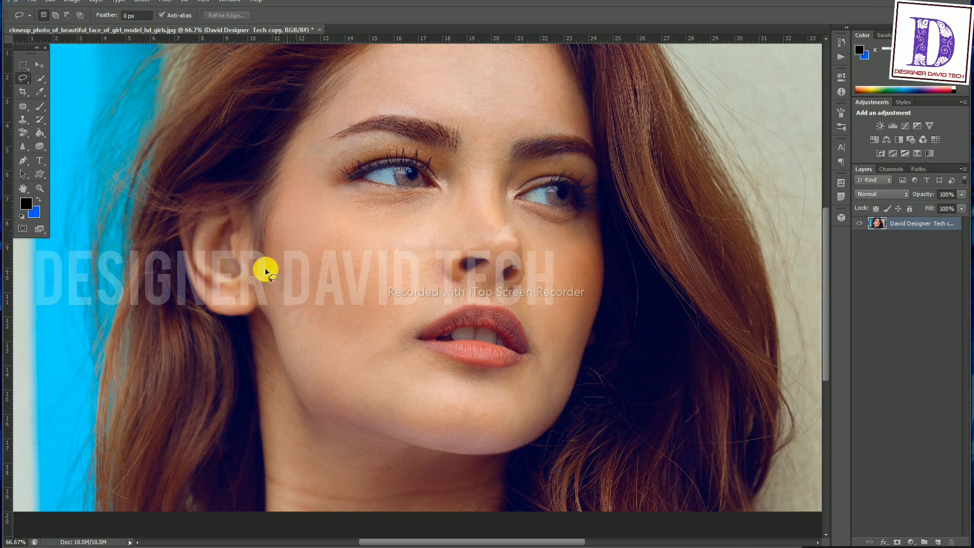
# Step: Smooth the leftover fill marks on the cheek and nose by patching small areas with clean skin using the Patch Tool
pyautogui.click(22, 106)
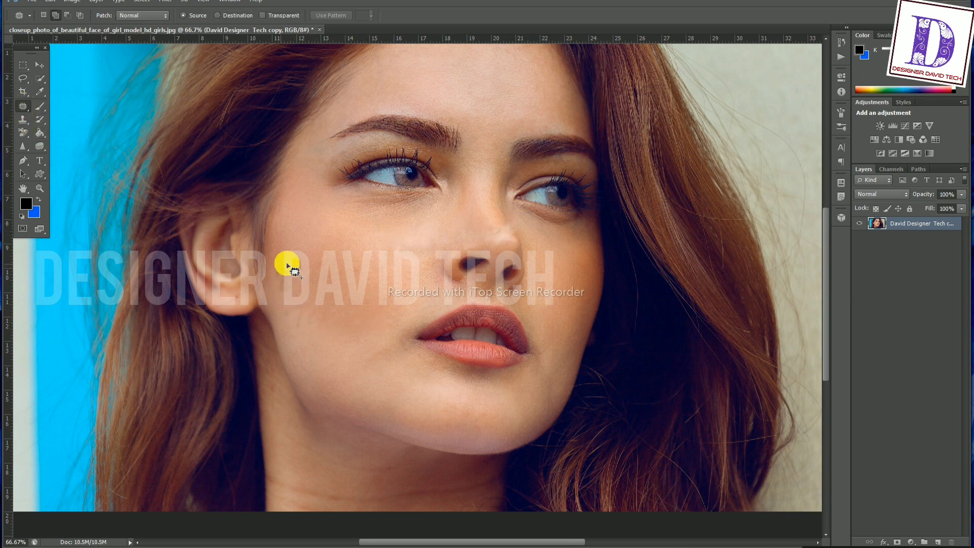
pyautogui.moveTo(288, 266)
pyautogui.mouseDown()
pyautogui.moveTo(293, 294)
pyautogui.moveTo(298, 265)
pyautogui.moveTo(285, 275)
pyautogui.moveTo(300, 264)
pyautogui.mouseUp()
pyautogui.moveTo(310, 303)
pyautogui.mouseDown()
pyautogui.moveTo(282, 312)
pyautogui.moveTo(289, 334)
pyautogui.moveTo(316, 332)
pyautogui.moveTo(337, 313)
pyautogui.moveTo(283, 311)
pyautogui.mouseUp()
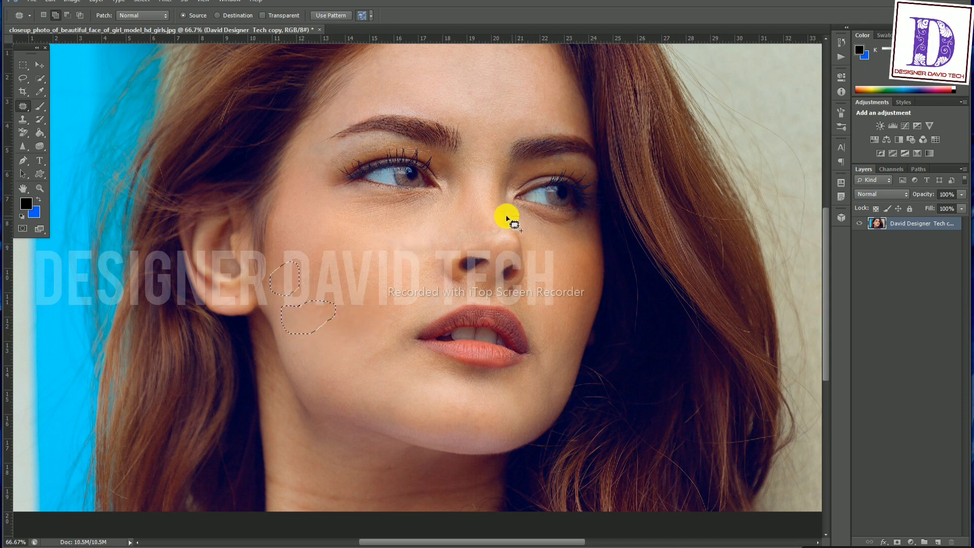
pyautogui.moveTo(508, 218)
pyautogui.mouseDown()
pyautogui.moveTo(515, 228)
pyautogui.moveTo(524, 220)
pyautogui.moveTo(515, 222)
pyautogui.moveTo(545, 258)
pyautogui.moveTo(532, 251)
pyautogui.mouseUp()
pyautogui.moveTo(503, 234)
pyautogui.mouseDown()
pyautogui.moveTo(483, 226)
pyautogui.moveTo(482, 237)
pyautogui.moveTo(499, 242)
pyautogui.moveTo(492, 218)
pyautogui.moveTo(475, 242)
pyautogui.moveTo(475, 227)
pyautogui.moveTo(458, 227)
pyautogui.moveTo(451, 239)
pyautogui.moveTo(467, 217)
pyautogui.mouseUp()
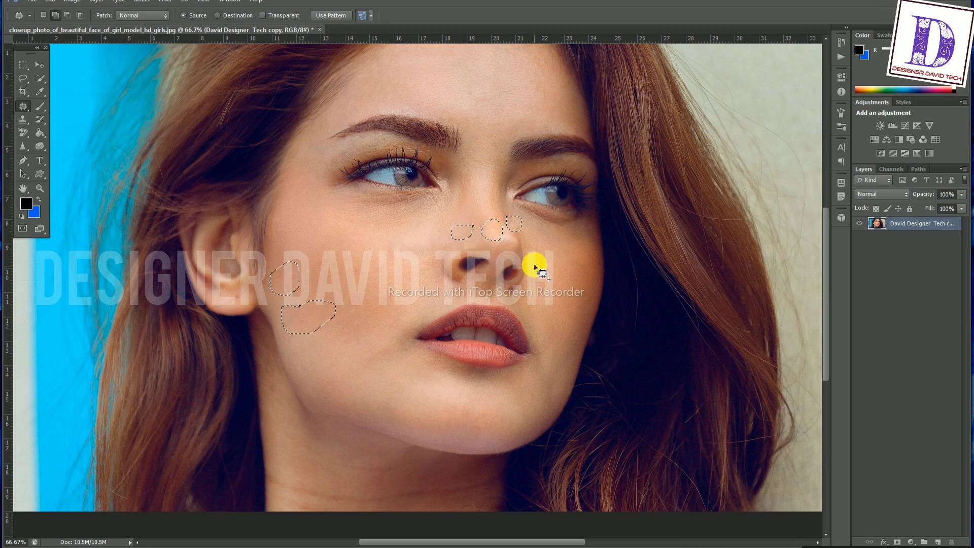
# Step: Clear the existing patch selections, smooth the cheek area beside the nose with the Patch Tool, and deselect
pyautogui.rightClick(341, 238)
pyautogui.click(365, 247)
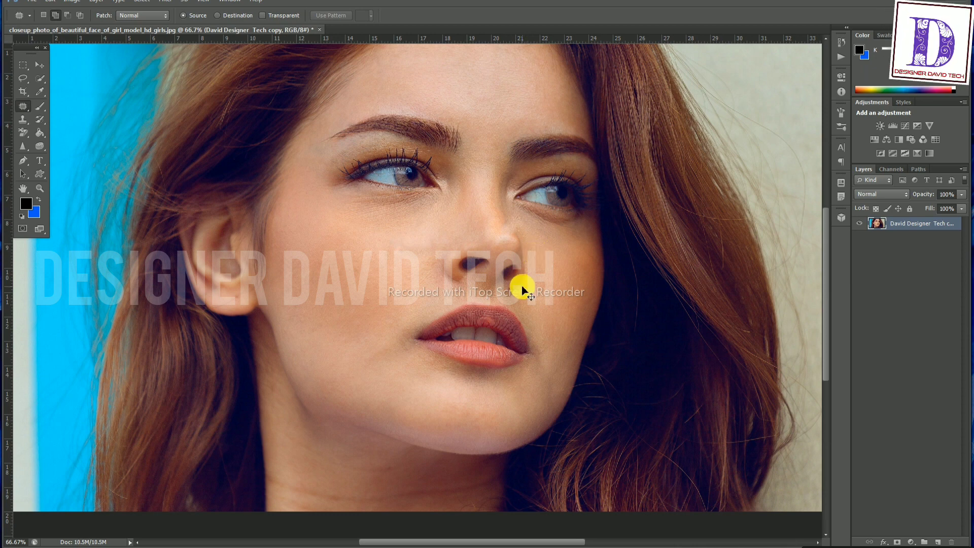
pyautogui.hotkey('ctrl', '-')
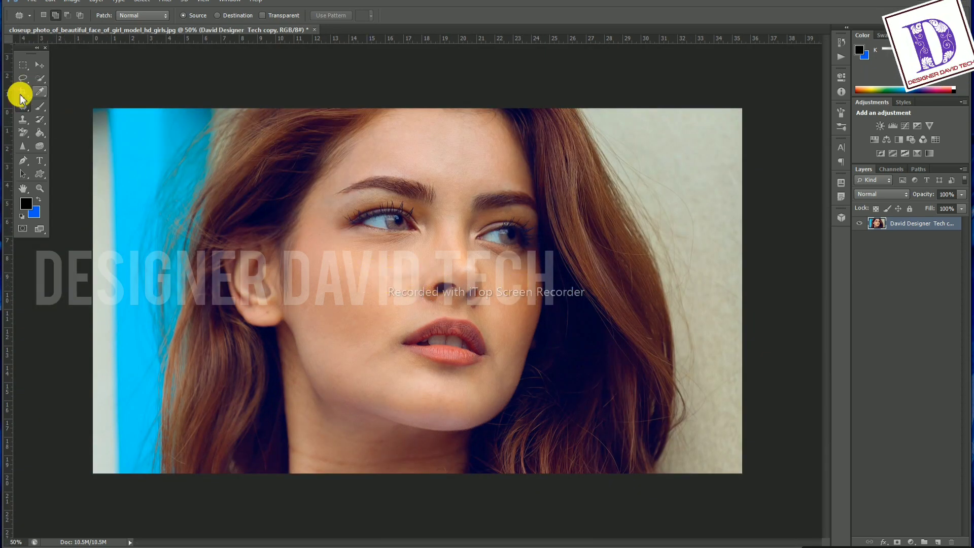
pyautogui.moveTo(388, 267)
pyautogui.mouseDown()
pyautogui.moveTo(387, 279)
pyautogui.moveTo(413, 283)
pyautogui.moveTo(409, 272)
pyautogui.moveTo(398, 305)
pyautogui.mouseUp()
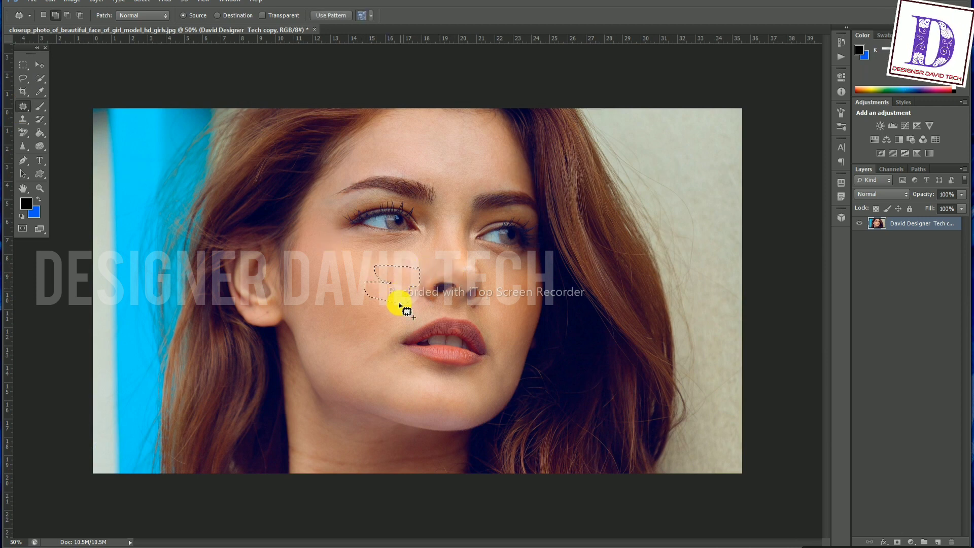
pyautogui.rightClick(372, 306)
pyautogui.click(407, 313)
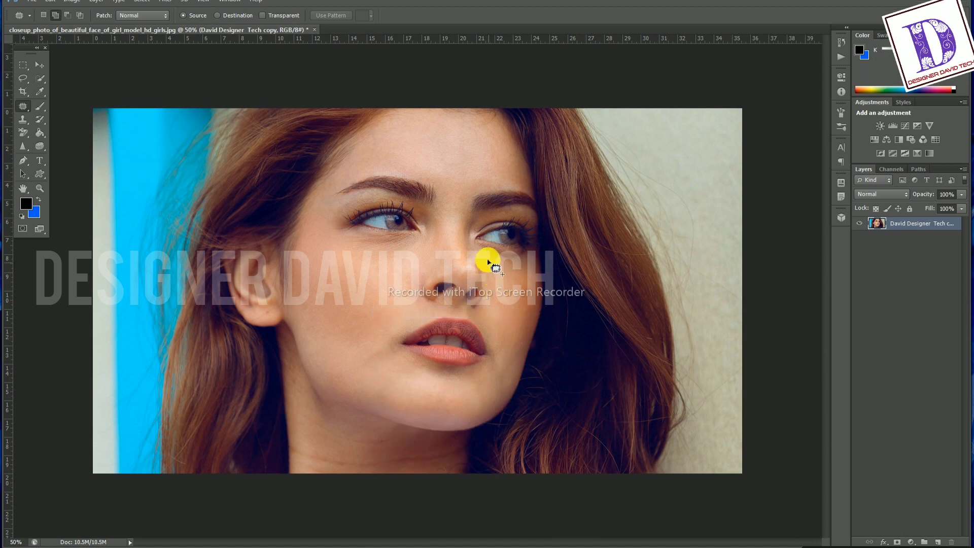
# Step: Patch the small spot between the nose bridge and the eye on the far side of the face, and deselect
pyautogui.moveTo(477, 264)
pyautogui.mouseDown()
pyautogui.moveTo(484, 257)
pyautogui.moveTo(492, 271)
pyautogui.mouseUp()
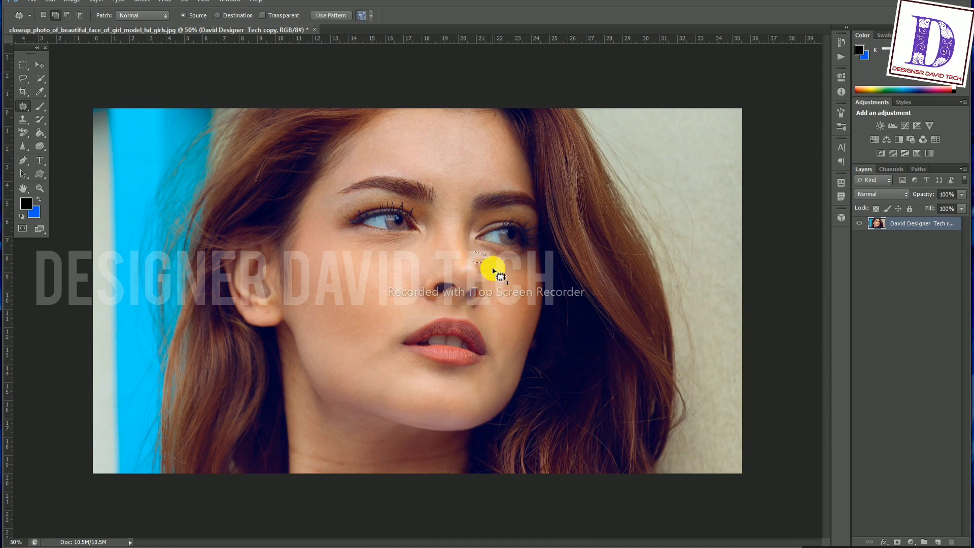
pyautogui.rightClick(499, 268)
pyautogui.click(501, 278)
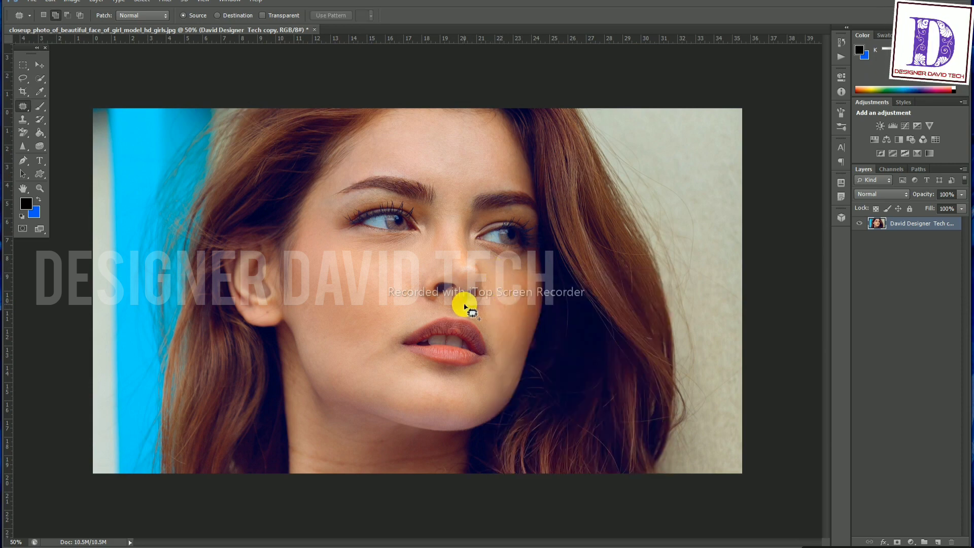
pyautogui.hotkey('ctrl', '-')
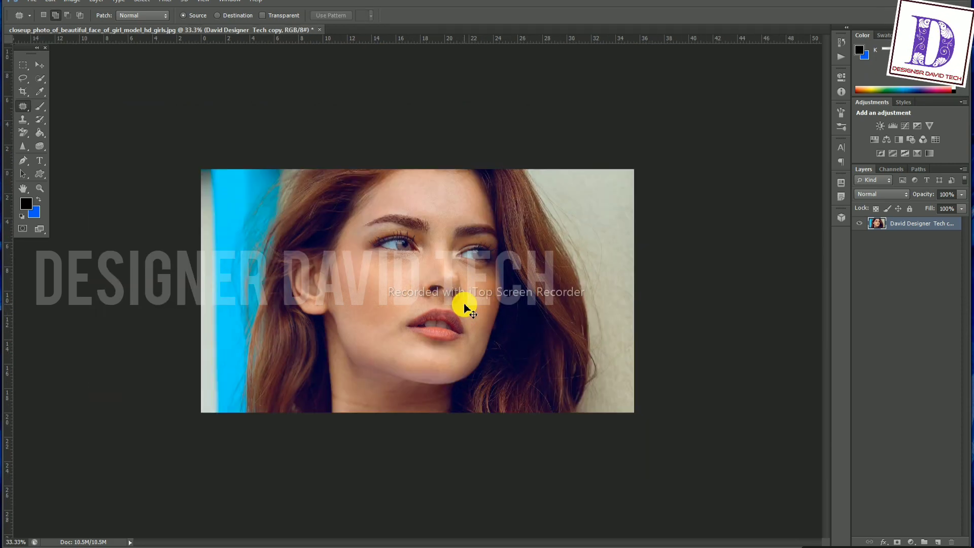